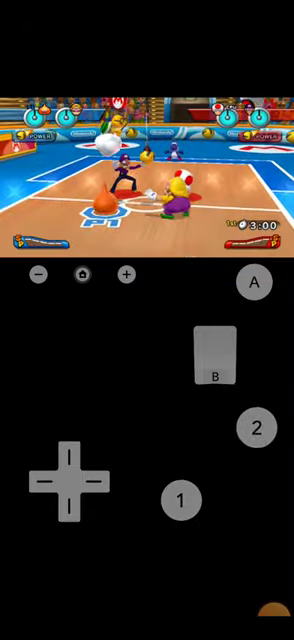
Step: Contest the opening jump ball and run Wario across the court for his first throws
click(69, 482)
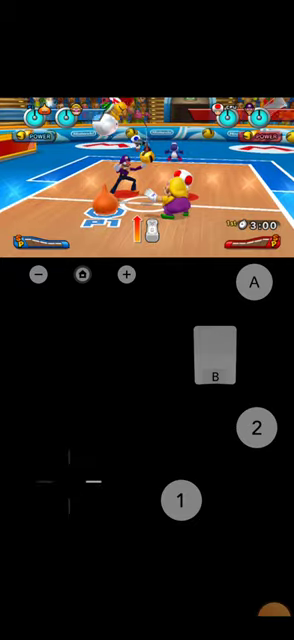
click(69, 482)
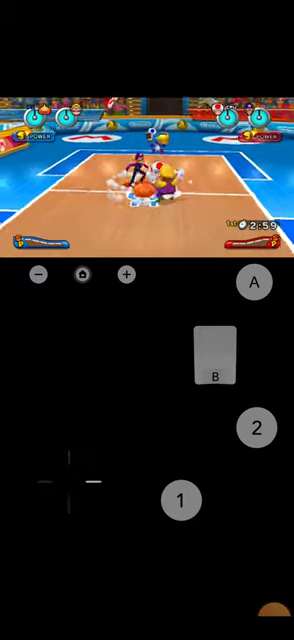
click(69, 482)
click(255, 428)
click(69, 482)
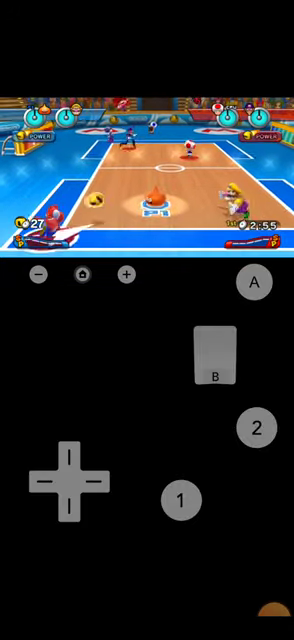
click(69, 482)
click(255, 428)
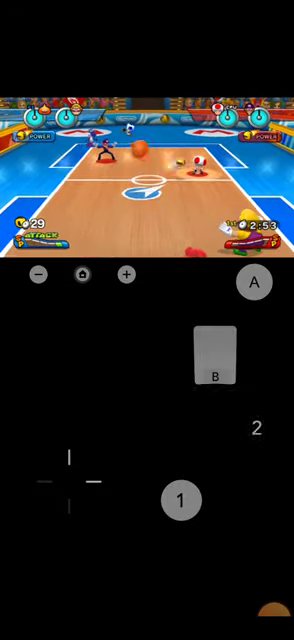
click(69, 482)
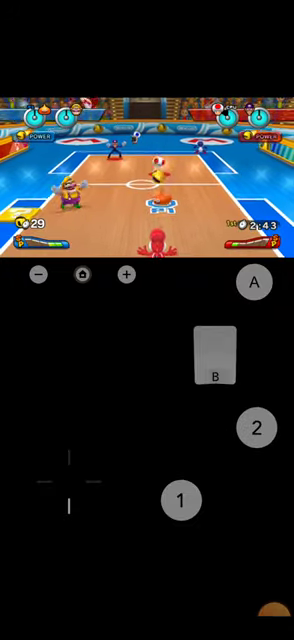
Step: Chase the loose ball with Wario, hit an opponent with a charged throw, then dodge
click(69, 482)
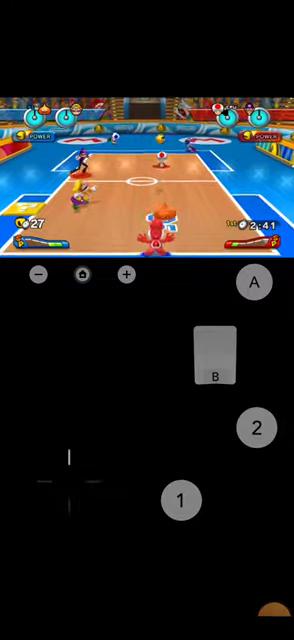
click(69, 482)
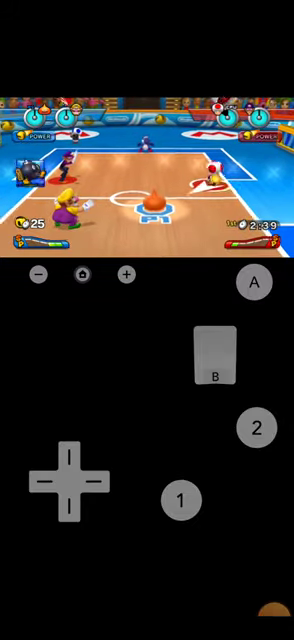
click(69, 482)
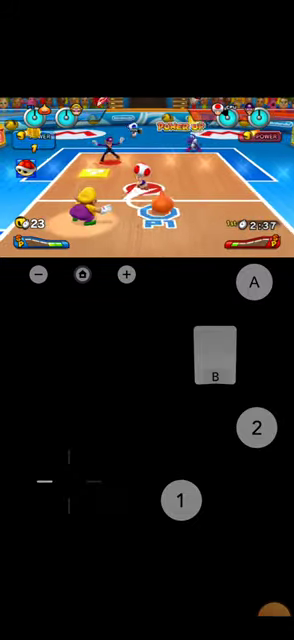
click(69, 482)
click(255, 428)
click(255, 428)
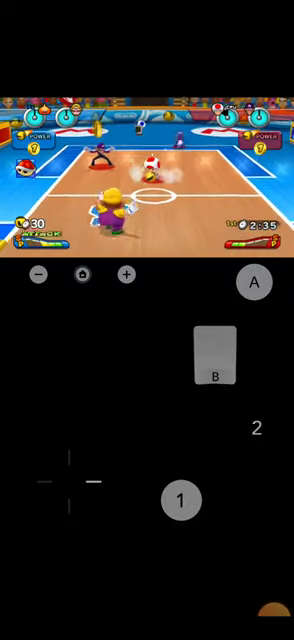
click(69, 482)
click(69, 482)
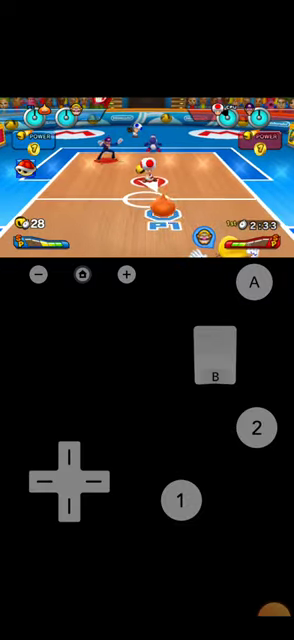
click(69, 482)
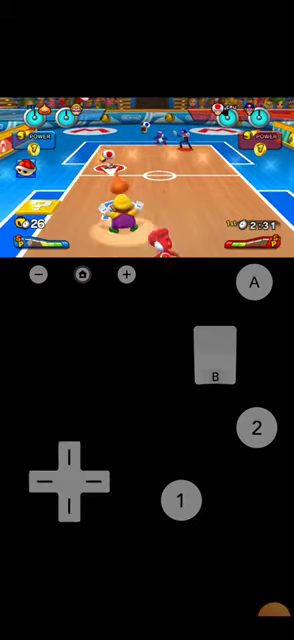
click(69, 482)
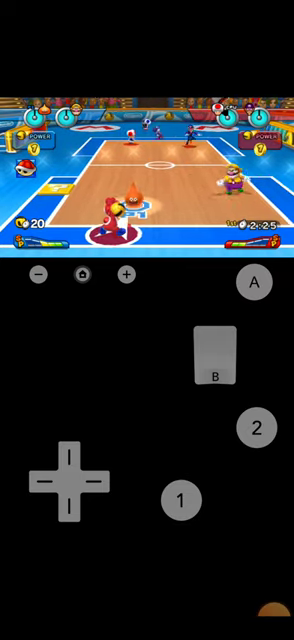
Step: Collect the ball with Wario and unleash his slime special shot at the opponents
click(69, 482)
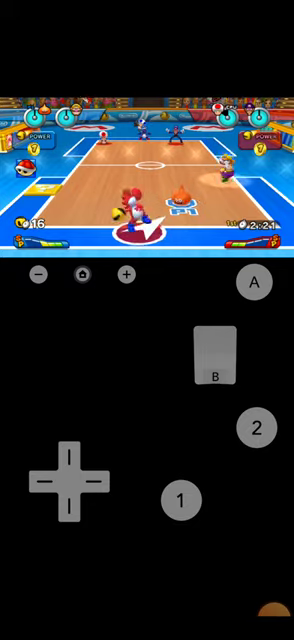
click(69, 482)
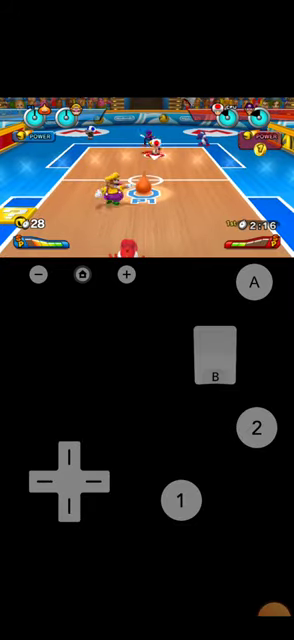
click(69, 482)
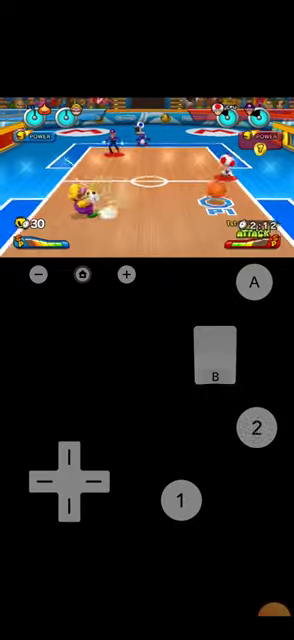
click(69, 482)
click(255, 428)
click(69, 482)
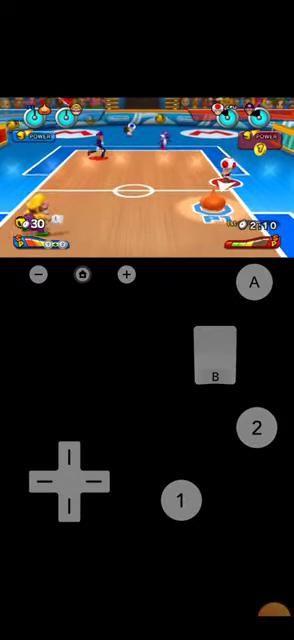
click(255, 428)
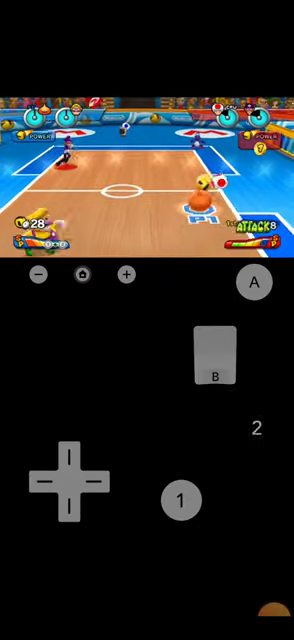
click(69, 482)
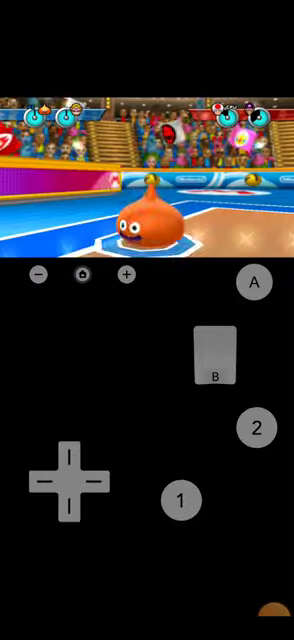
click(255, 428)
click(69, 482)
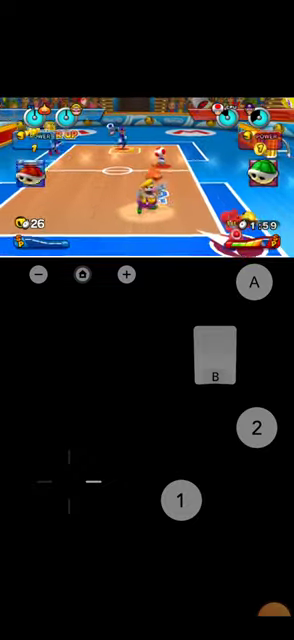
Step: Grab the ball with Wario and hit opponents with repeated throws
click(45, 482)
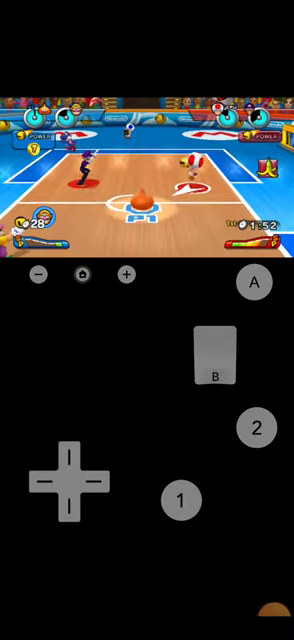
click(93, 482)
click(255, 428)
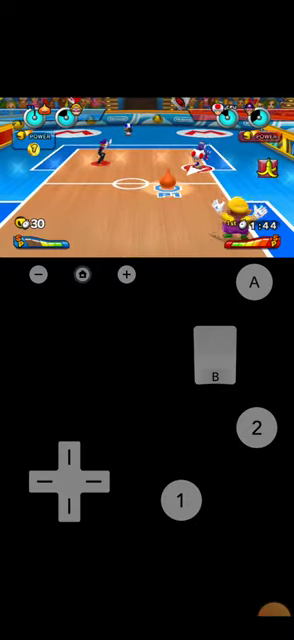
click(93, 482)
click(255, 428)
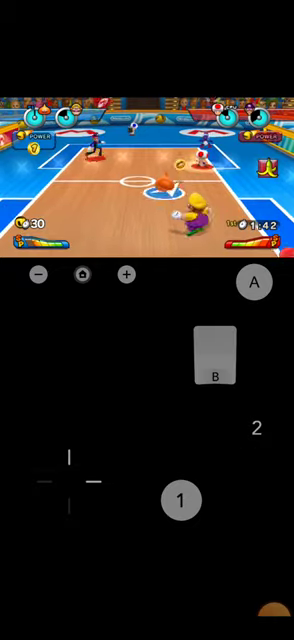
click(255, 428)
click(69, 482)
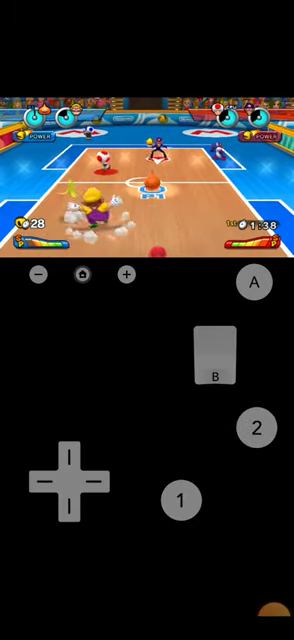
Step: Throw from the sideline, pass to a teammate, and head Wario toward the item box
click(255, 428)
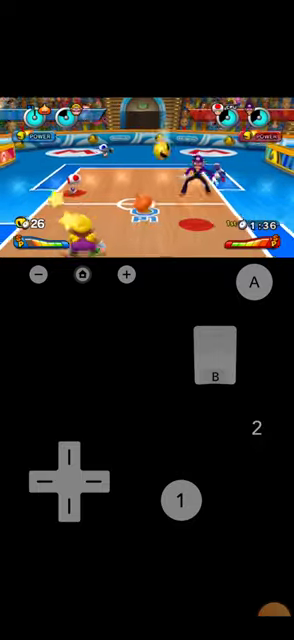
click(69, 482)
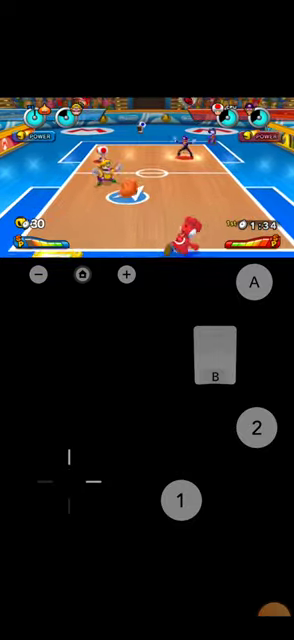
click(69, 482)
click(255, 428)
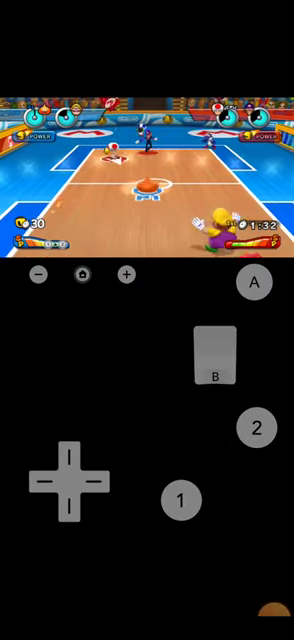
click(69, 482)
click(180, 501)
click(69, 482)
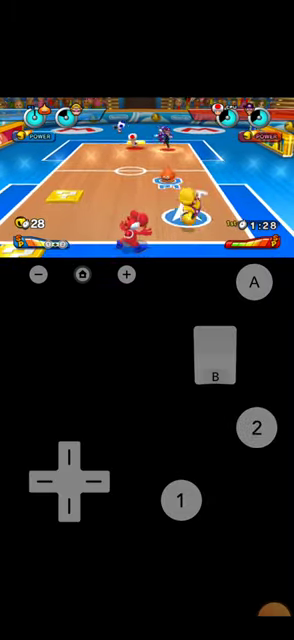
click(69, 482)
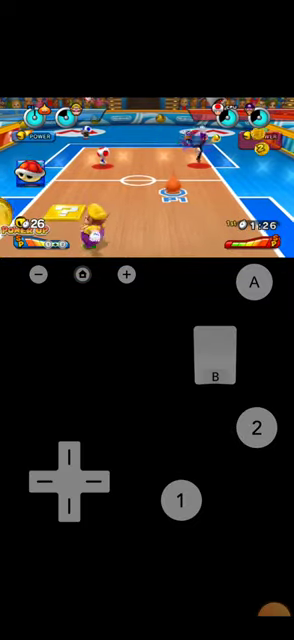
click(255, 428)
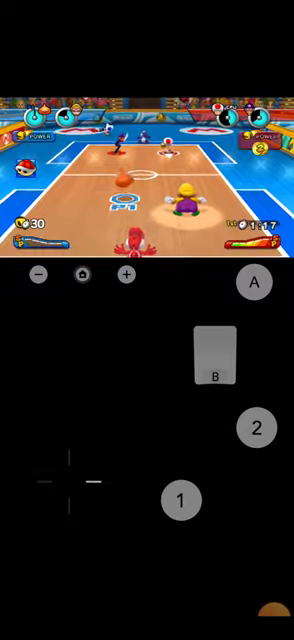
Step: After the break, move Wario around the court and throw the ball at opponents
click(69, 482)
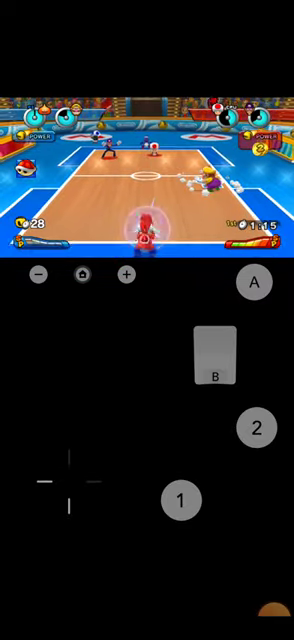
click(69, 482)
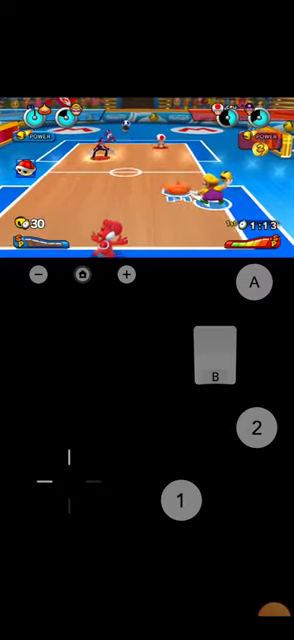
click(255, 428)
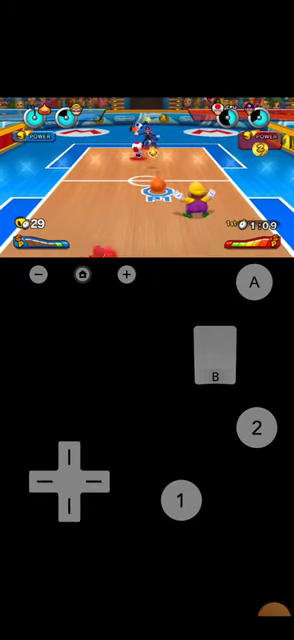
click(255, 428)
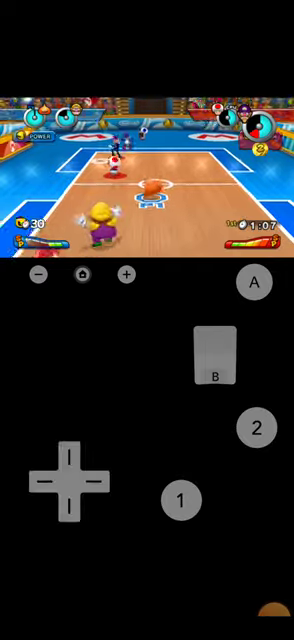
click(255, 428)
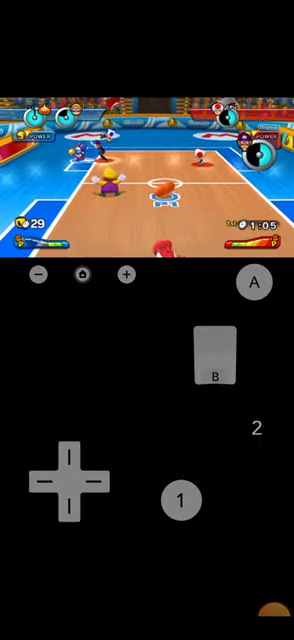
click(68, 481)
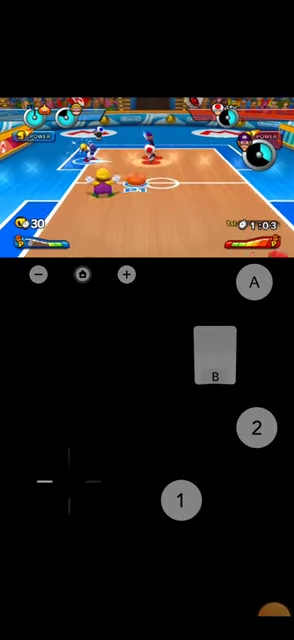
click(255, 428)
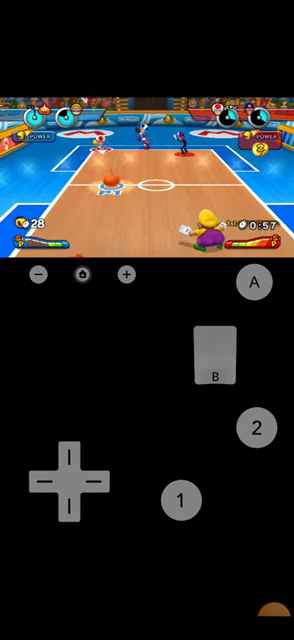
click(68, 481)
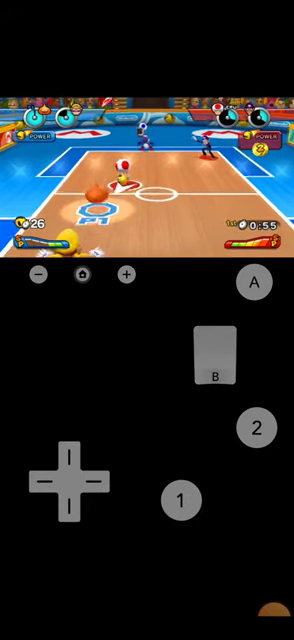
click(68, 481)
click(255, 428)
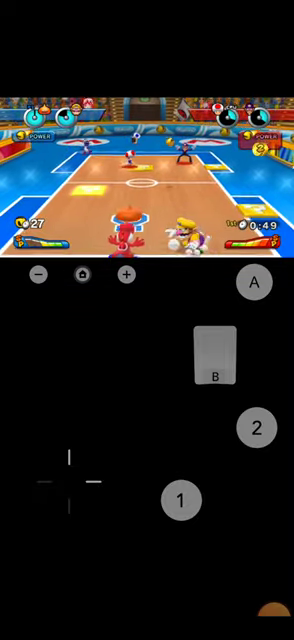
click(68, 481)
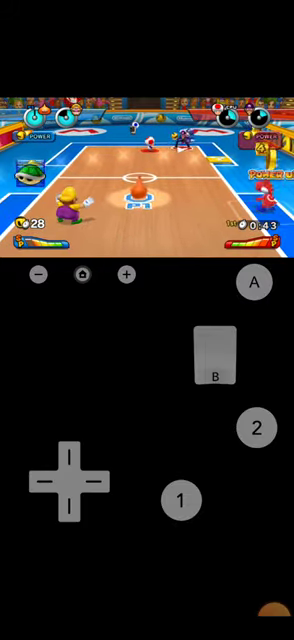
Step: Move Wario toward the centre ball, shift left and right, and throw at the opposing team
click(95, 481)
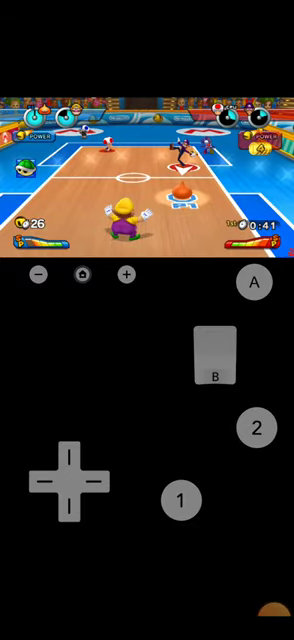
click(40, 481)
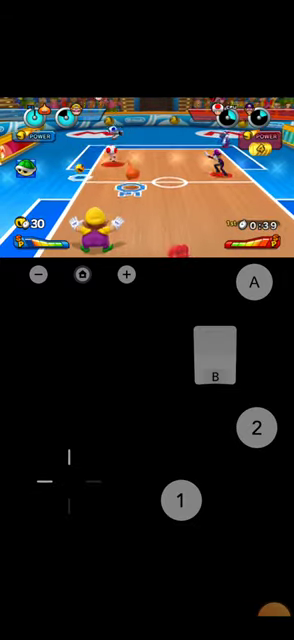
click(68, 505)
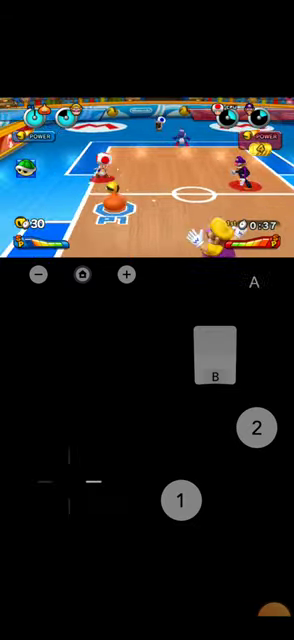
click(95, 481)
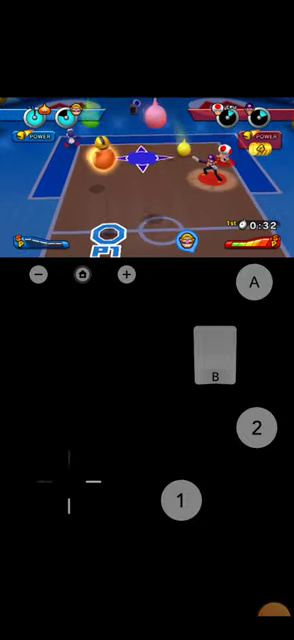
click(256, 428)
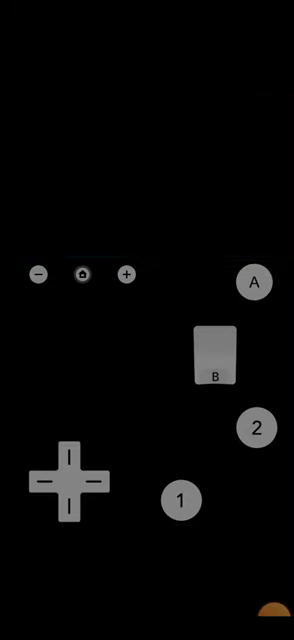
Step: Reposition Wario and knock out the last opponent to win the first set 1–0
click(45, 481)
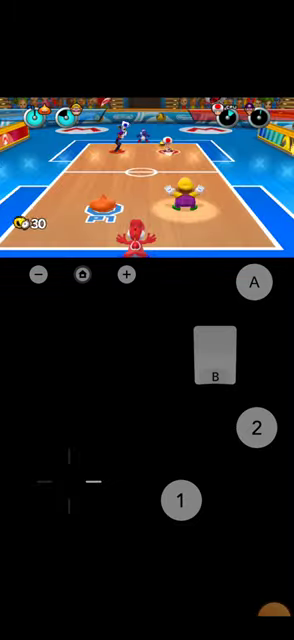
click(45, 481)
click(45, 481)
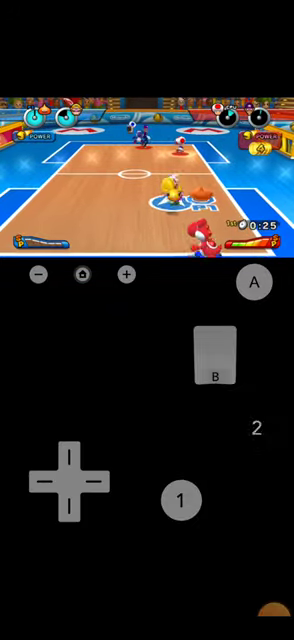
click(45, 481)
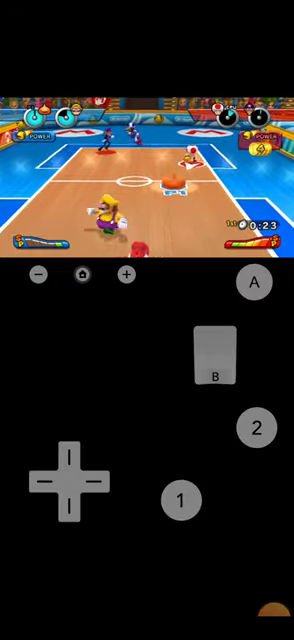
click(45, 481)
click(255, 428)
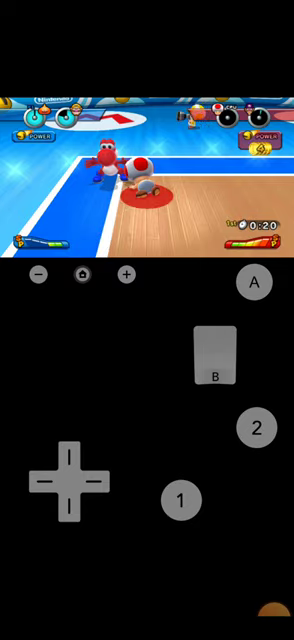
click(255, 428)
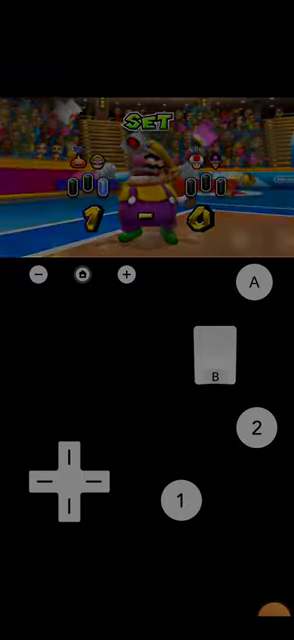
Step: Dismiss the combo tip, take the next tip-off, and throw at an opponent
click(256, 428)
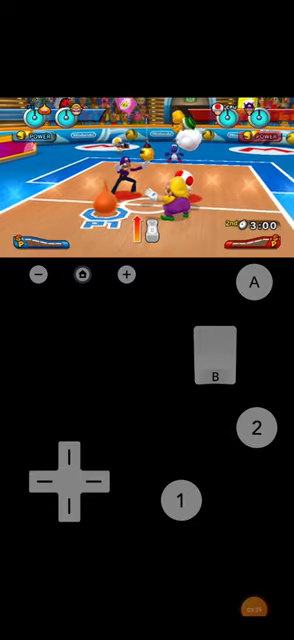
click(68, 483)
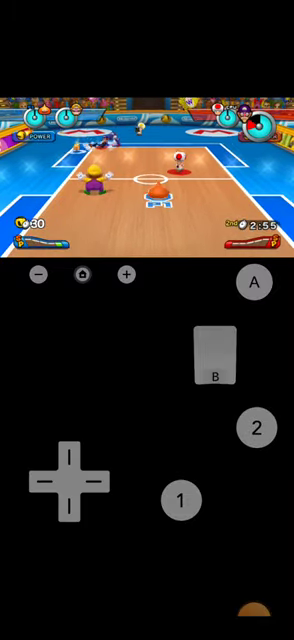
click(68, 483)
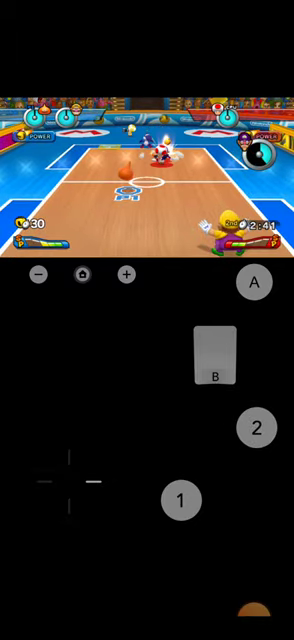
click(255, 428)
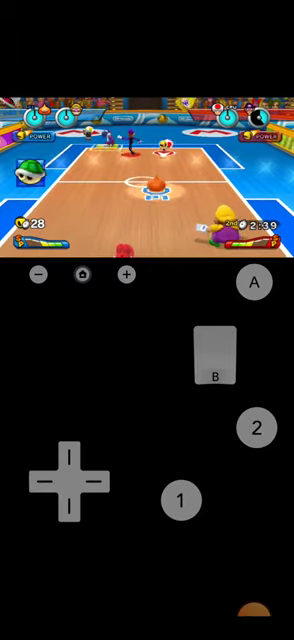
Step: Pass and throw at opponents through the second set, then move Wario into the third
click(255, 428)
click(68, 483)
click(255, 428)
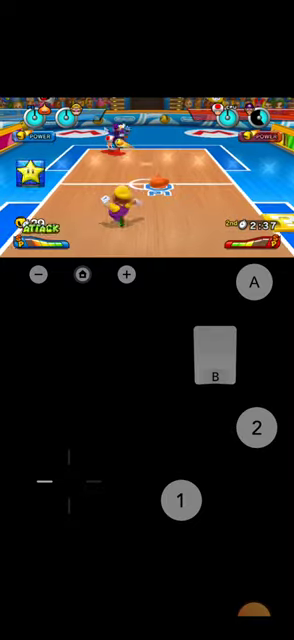
click(255, 428)
click(255, 428)
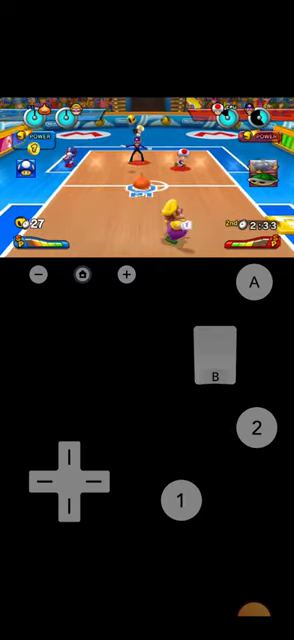
click(68, 483)
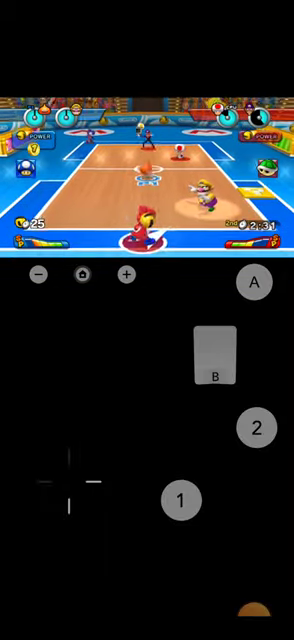
click(255, 428)
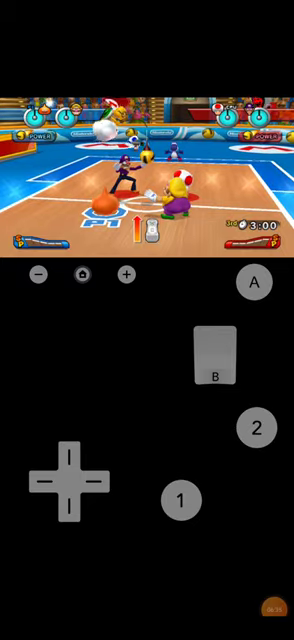
click(68, 480)
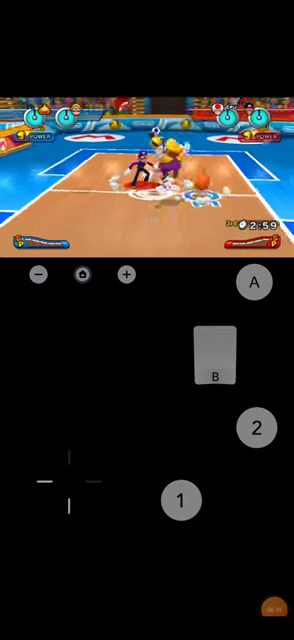